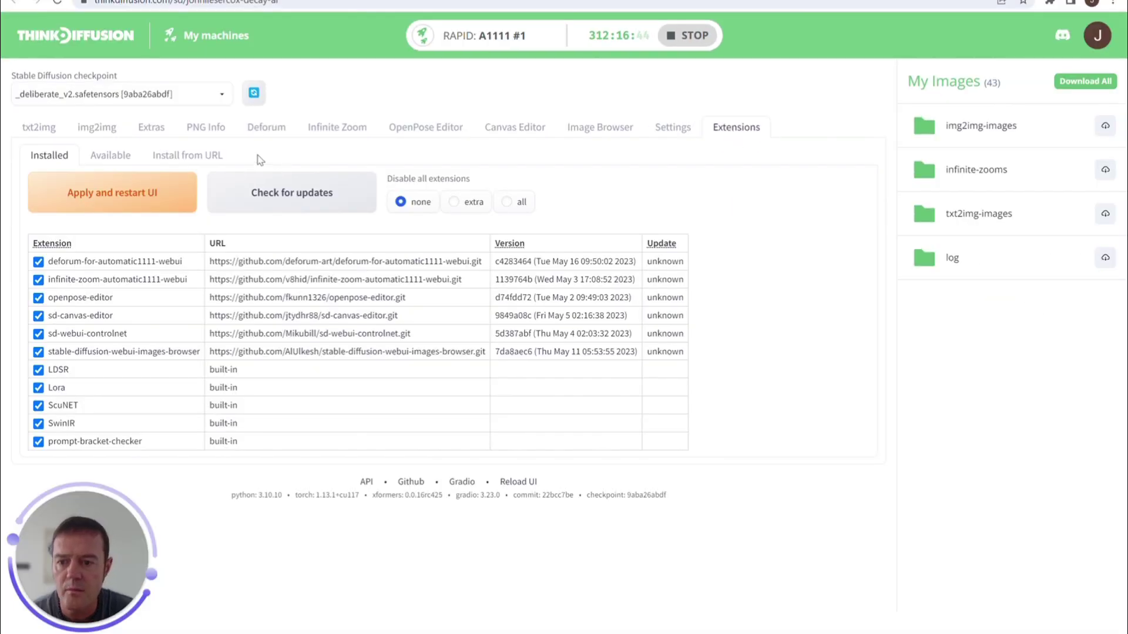
Open the Install from URL form and copy the infinite-zoom-automatic1111-webui repository URL into it
click(170, 153)
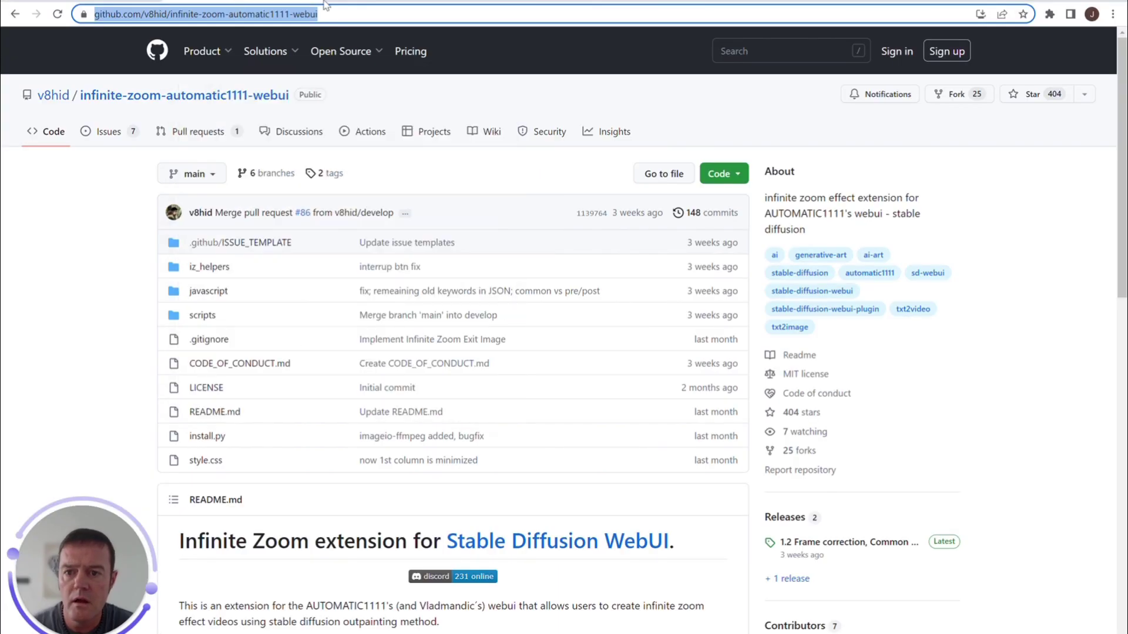
drag(348, 14, 92, 22)
key(ctrl+c)
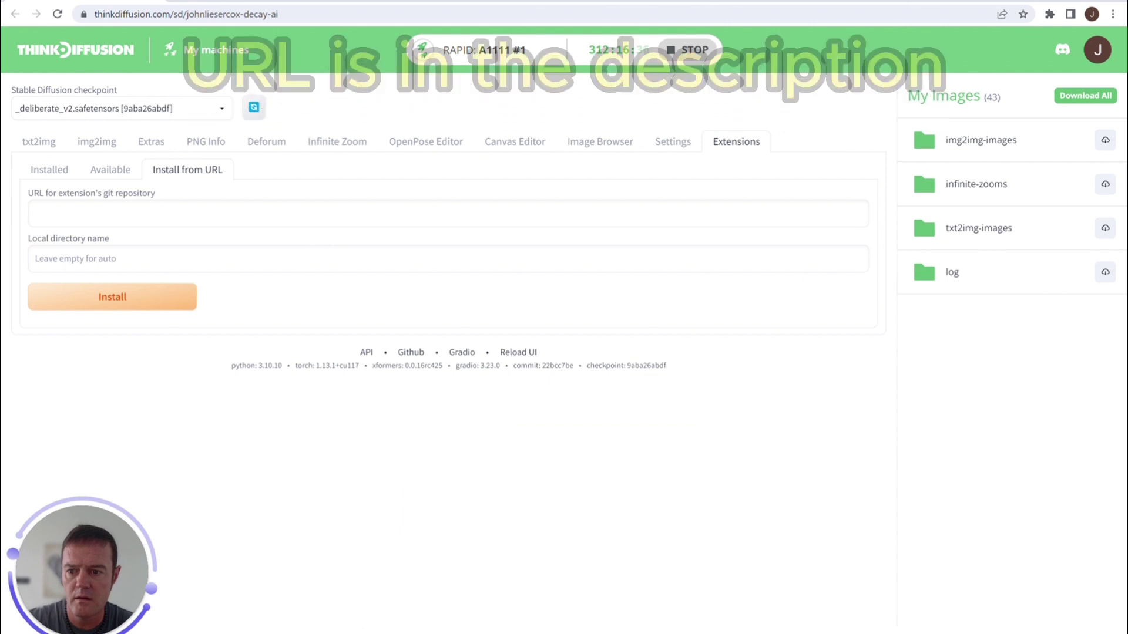
click(272, 212)
Paste the Infinite Zoom repo URL, install it, and confirm it in the Installed extensions list
key(ctrl+v)
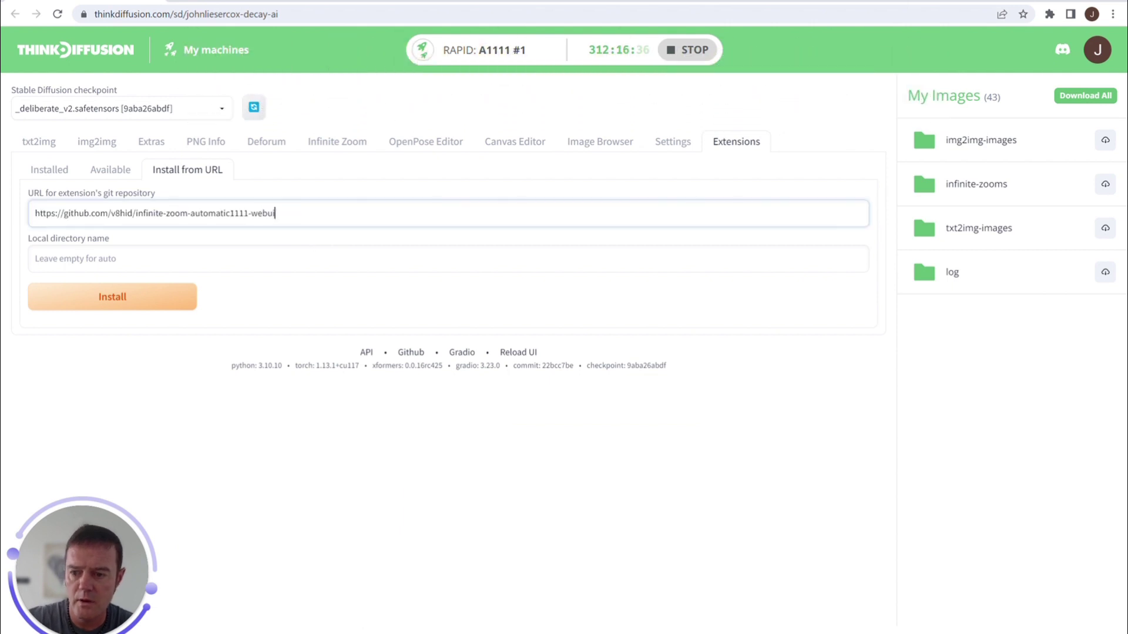
click(126, 301)
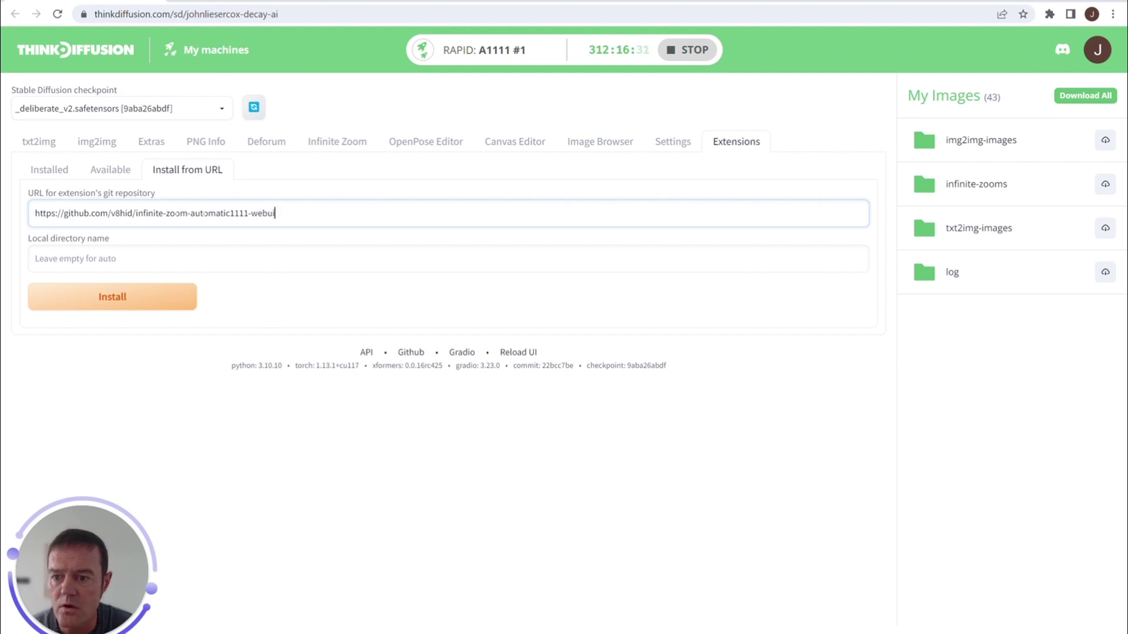
click(53, 170)
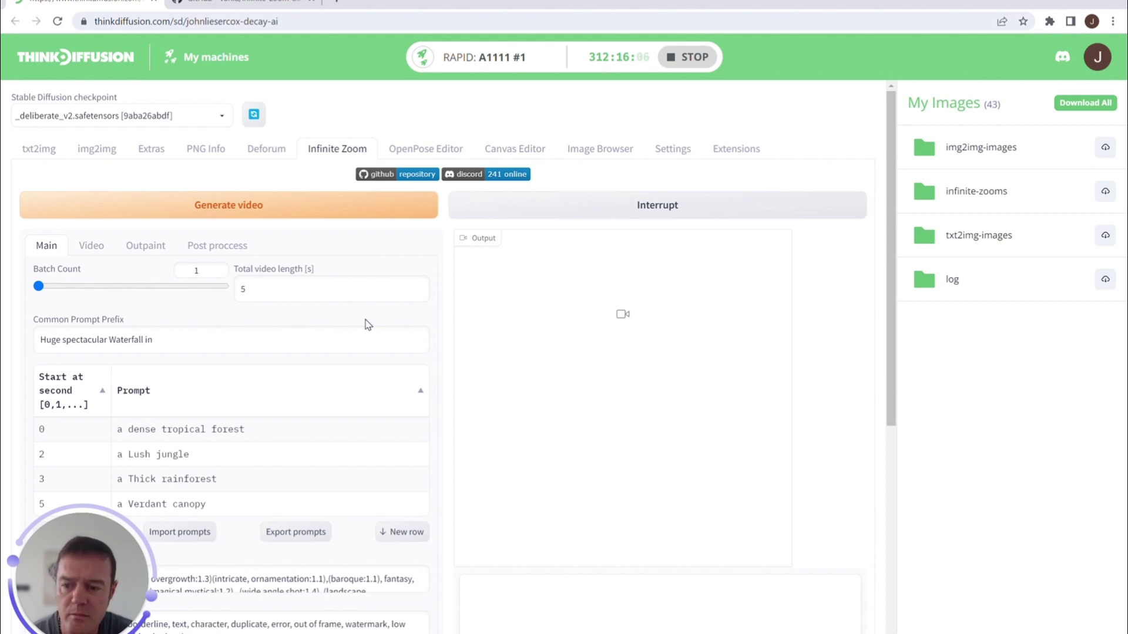
Clear the default waterfall-and-forest prompts and set Total video length to 18 seconds
scroll(368, 325, down, 3)
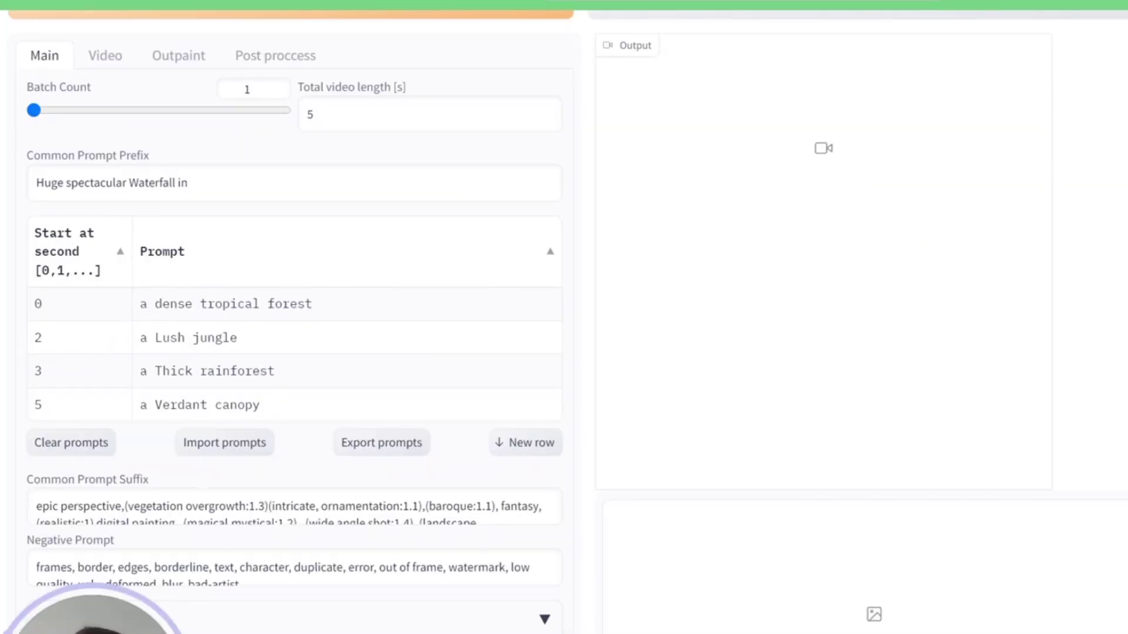
click(98, 448)
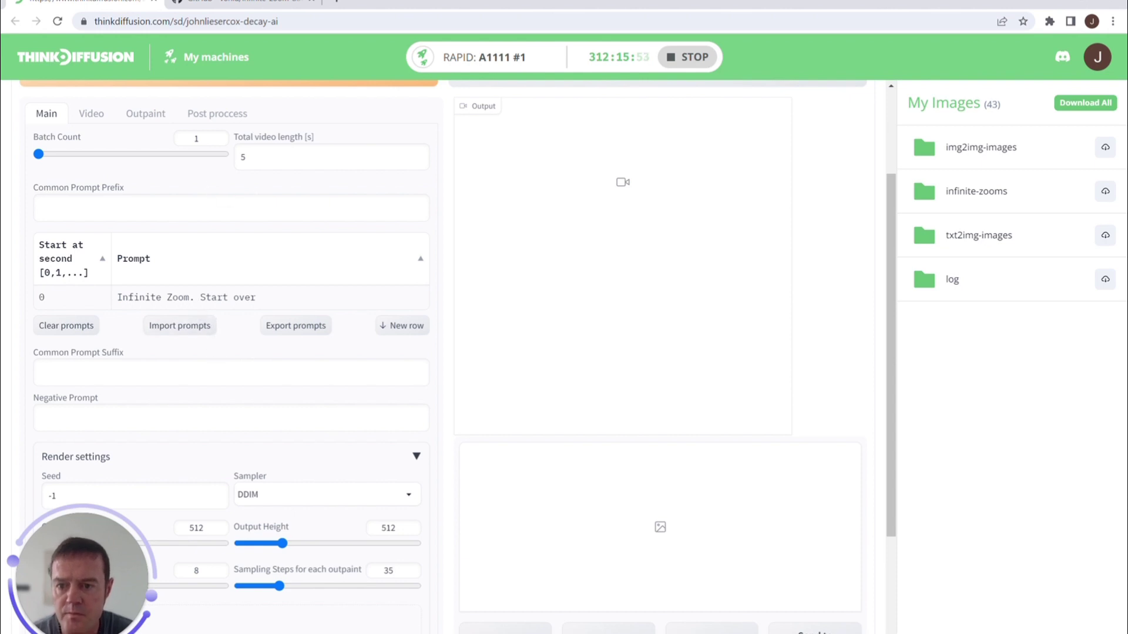
double_click(240, 155)
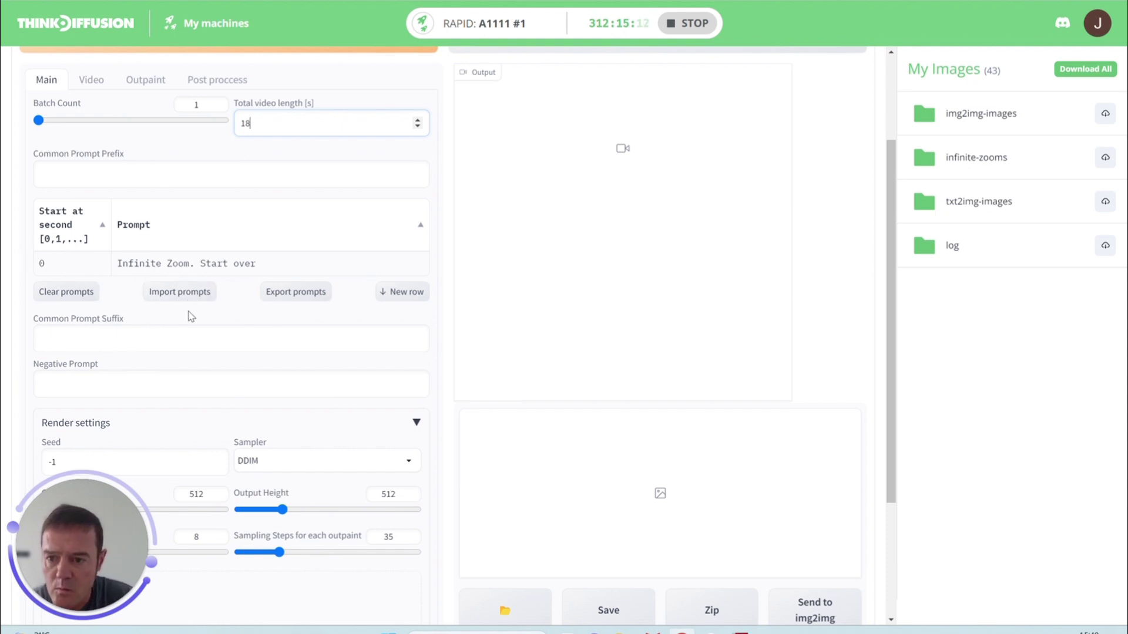
Set the sampler to DPM++ 2S a Karras, guidance scale to 11 and outpaint sampling steps to 50
scroll(235, 353, down, 3)
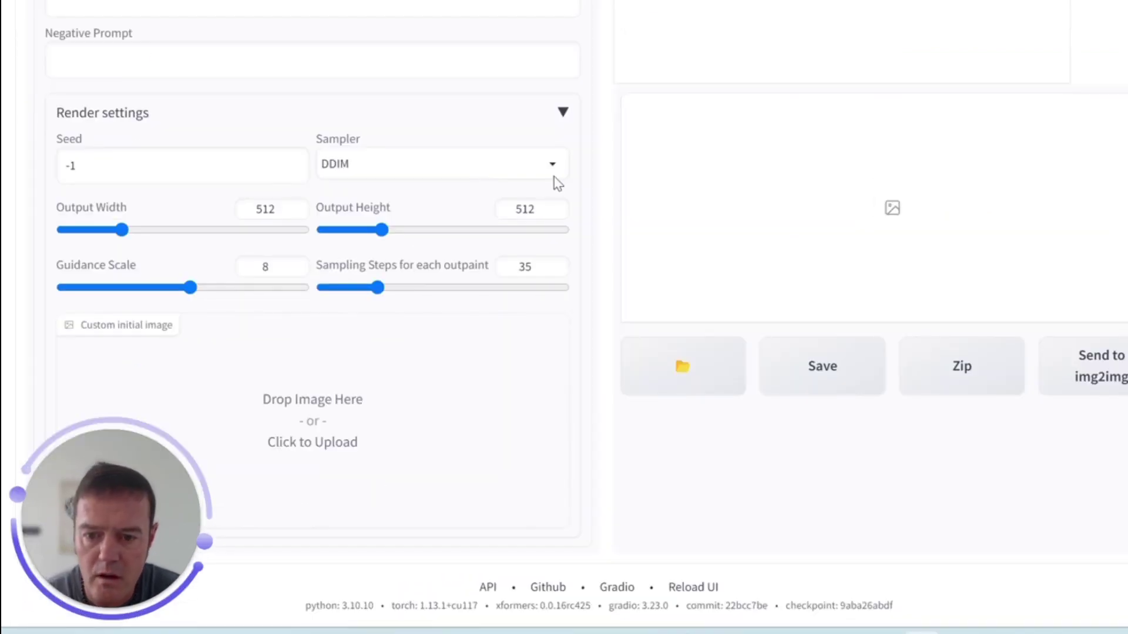
click(546, 168)
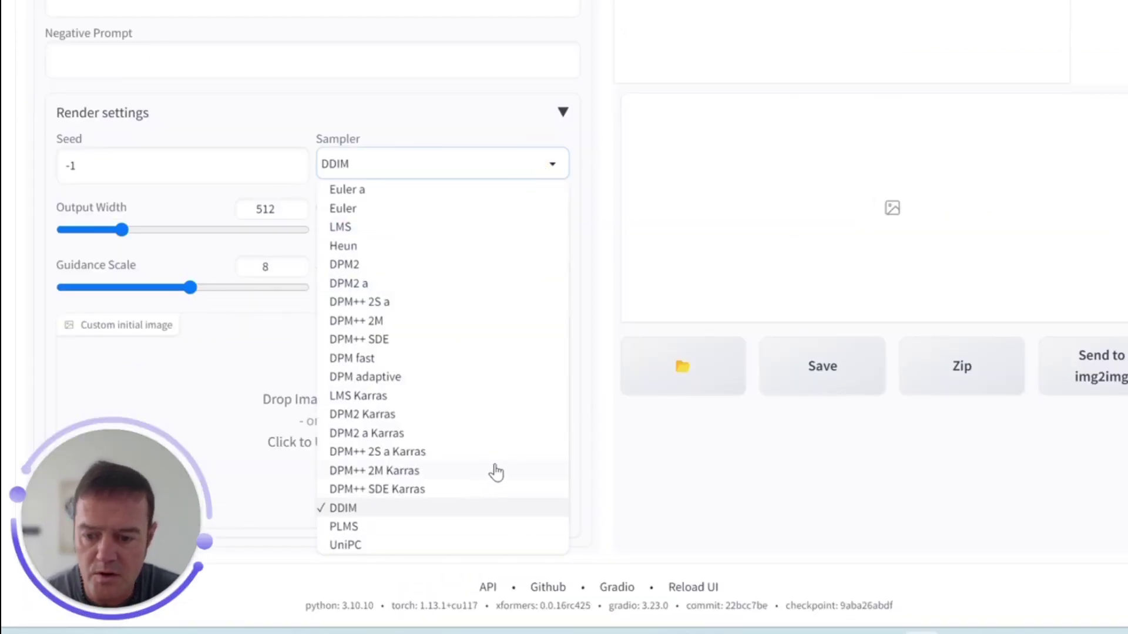
click(405, 453)
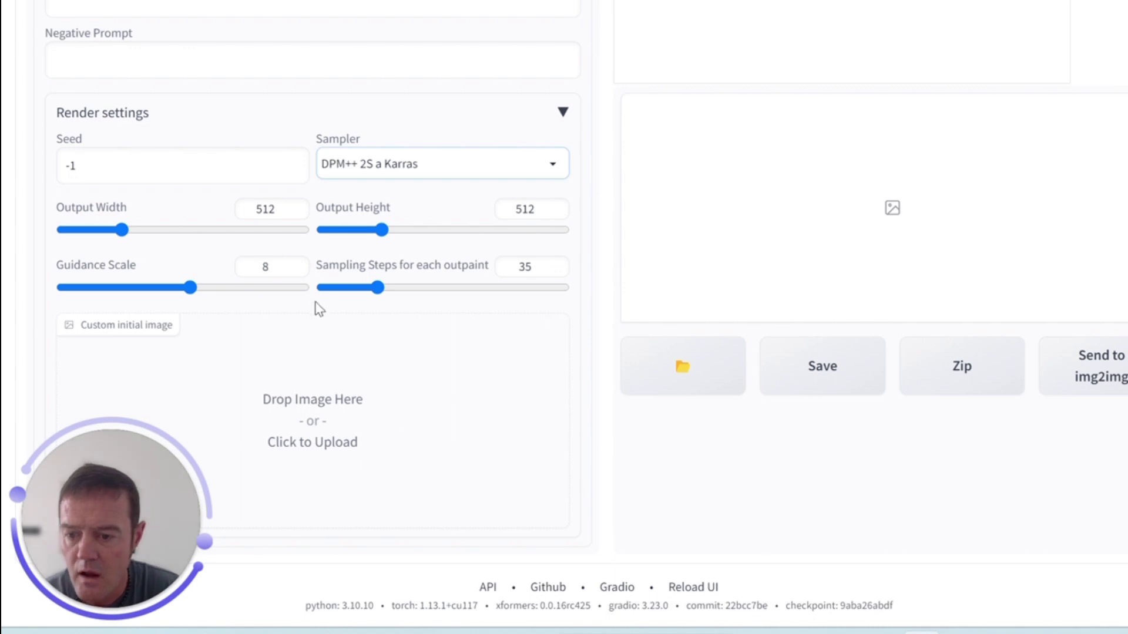
double_click(252, 265)
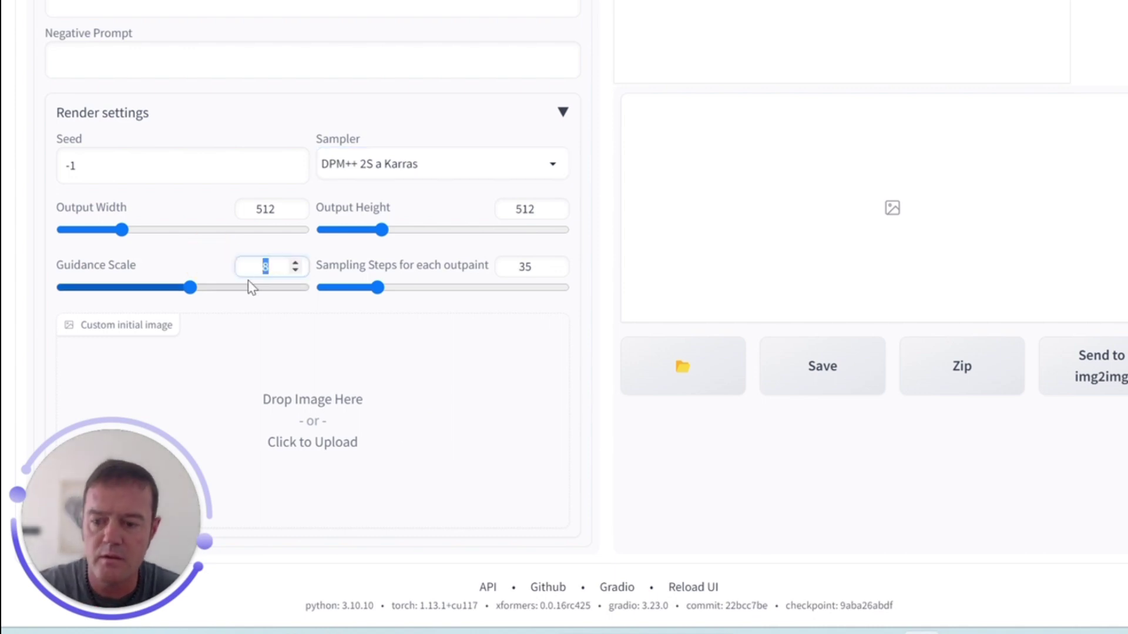
text(11)
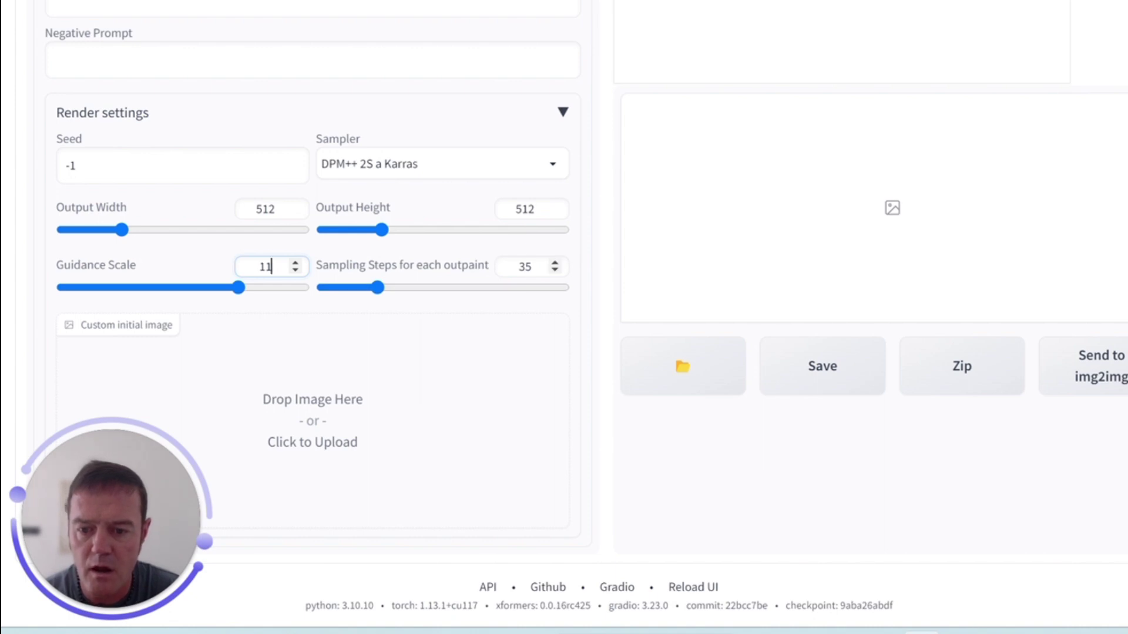
double_click(511, 266)
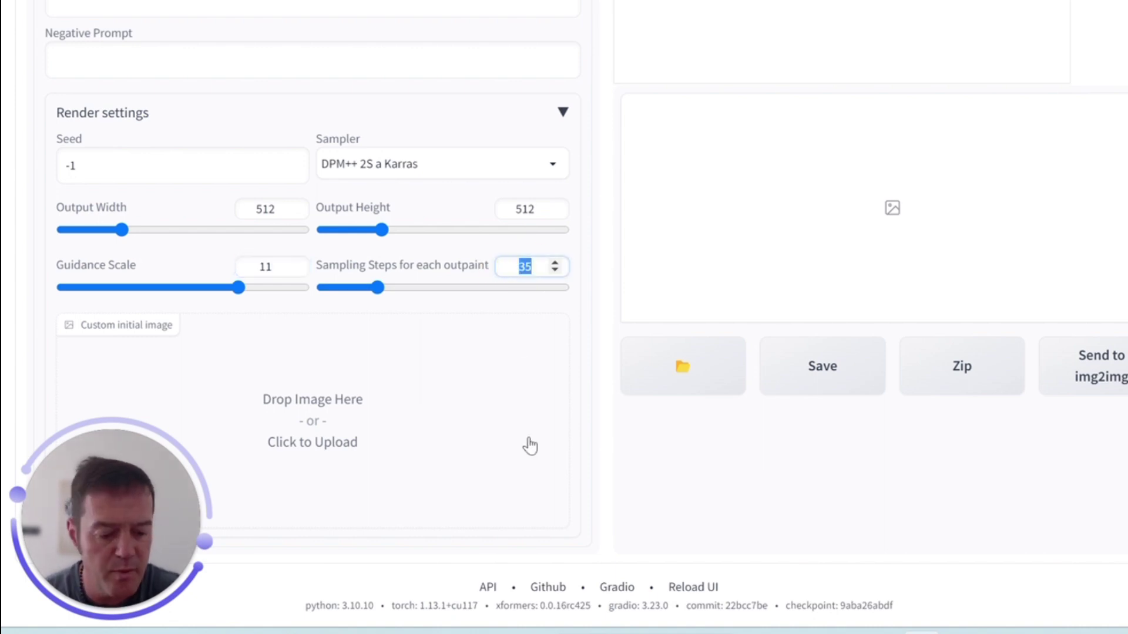
text(50)
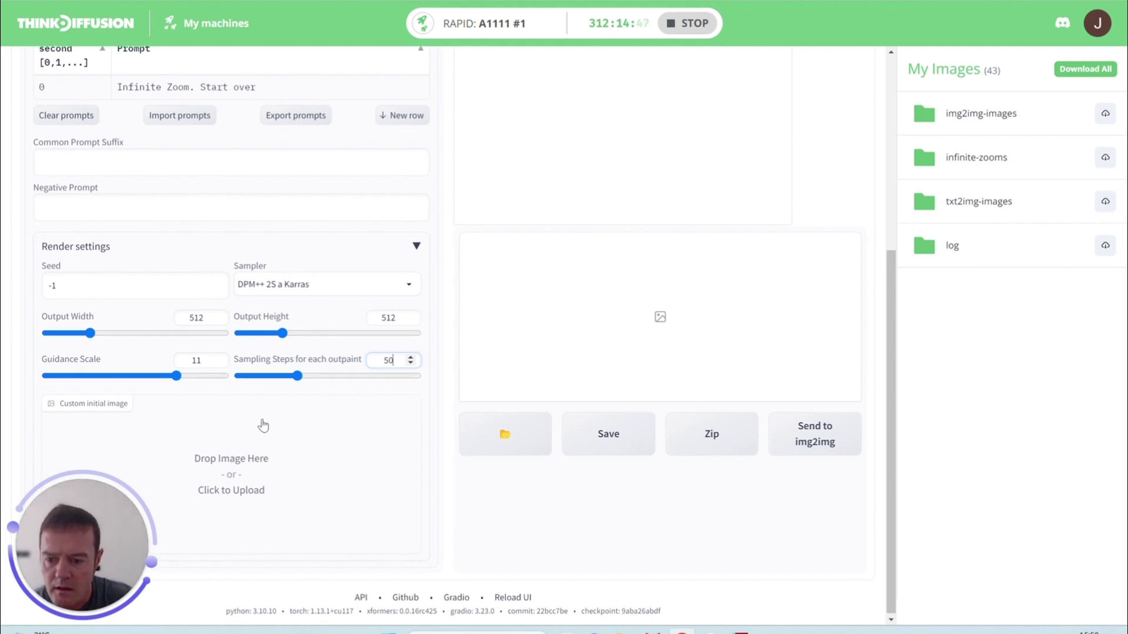
Import the prompts from 'A forest in the style of John Constable.json' into the schedule
scroll(262, 423, up, 2)
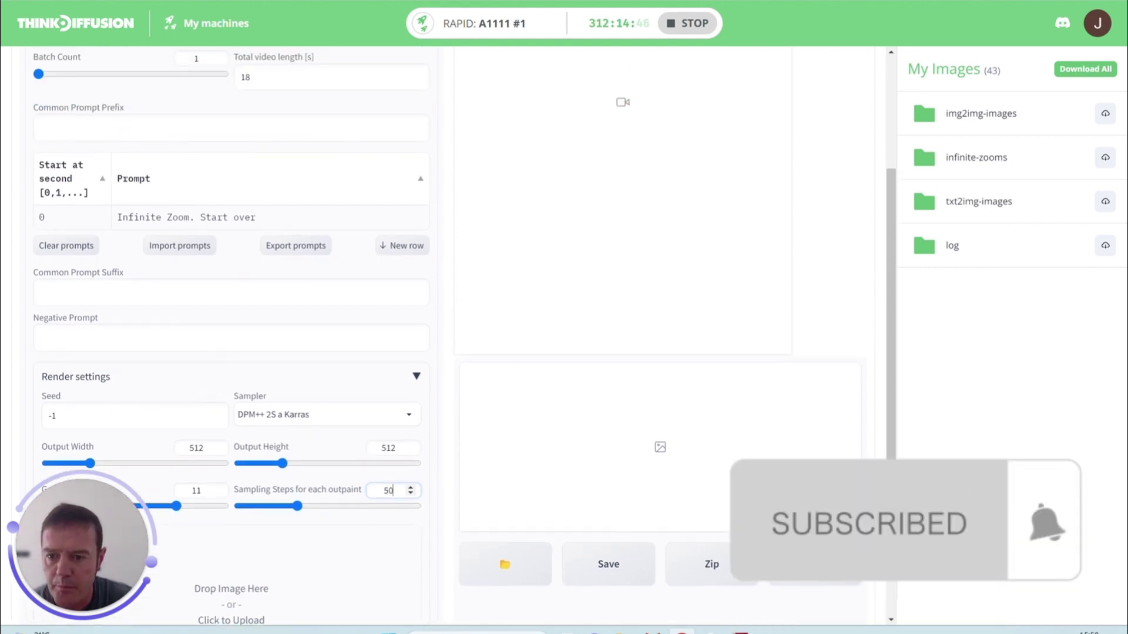
scroll(229, 370, up, 3)
scroll(271, 286, down, 4)
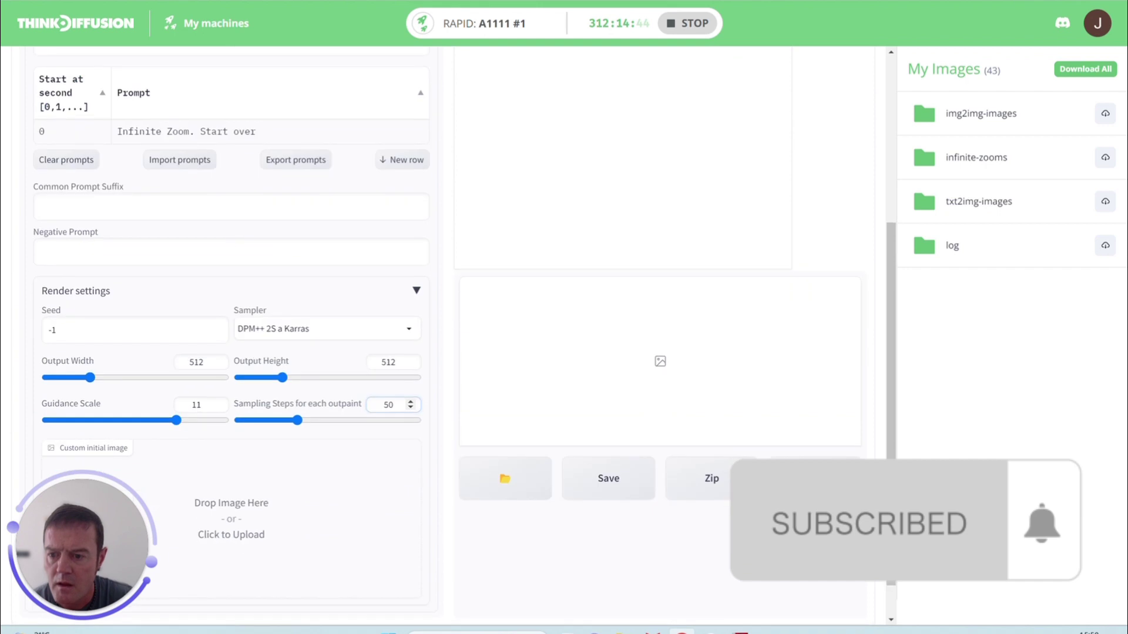
click(176, 156)
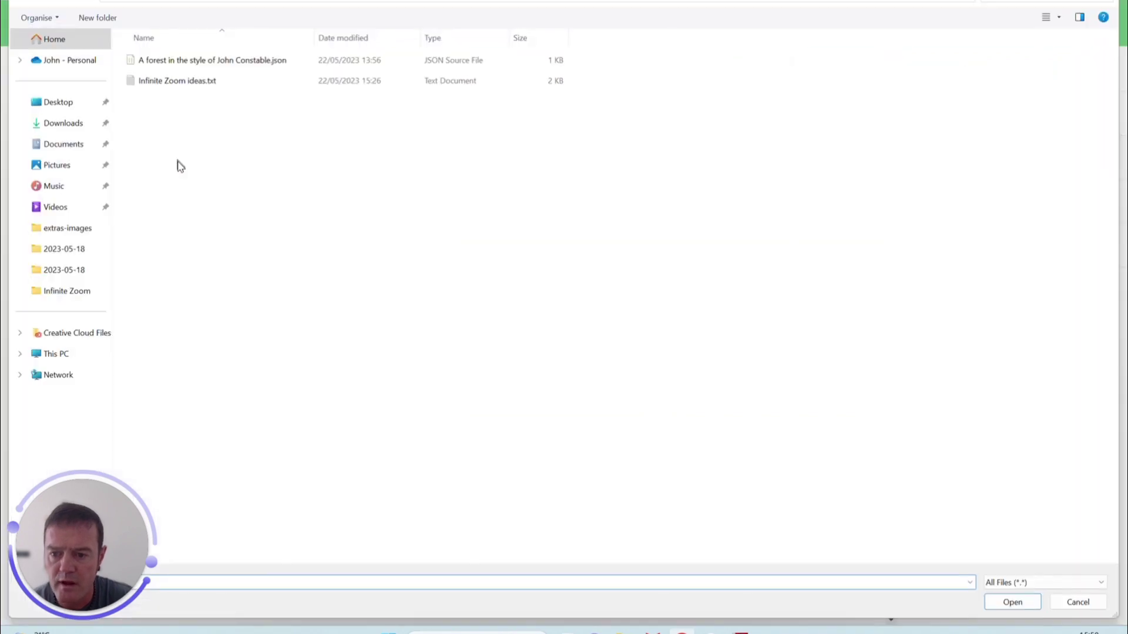
double_click(201, 61)
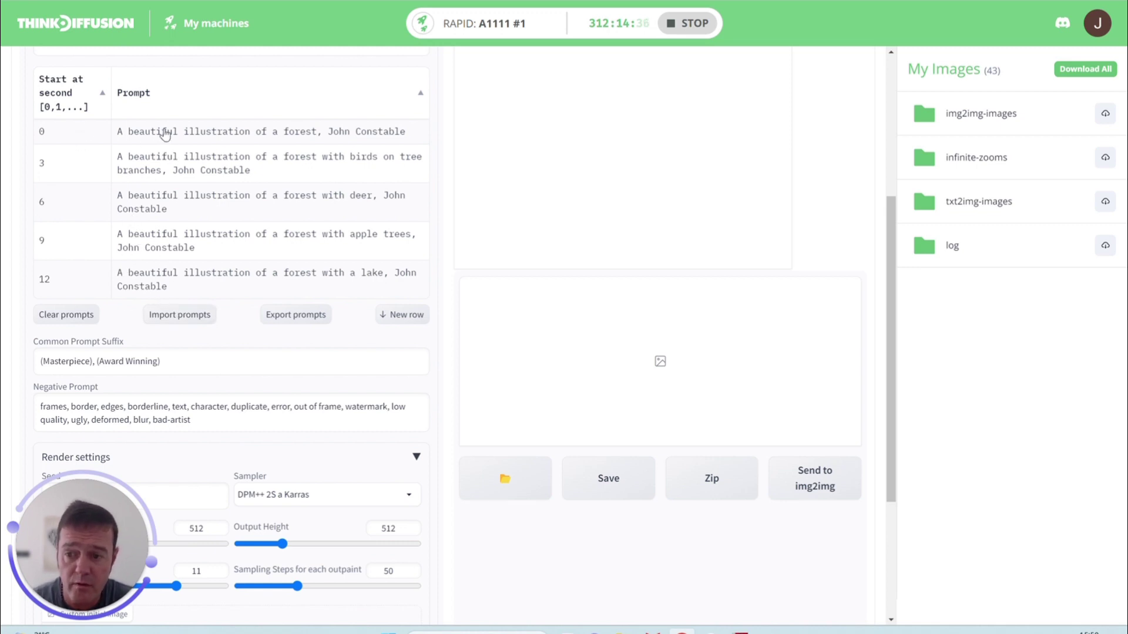
scroll(112, 188, up, 1)
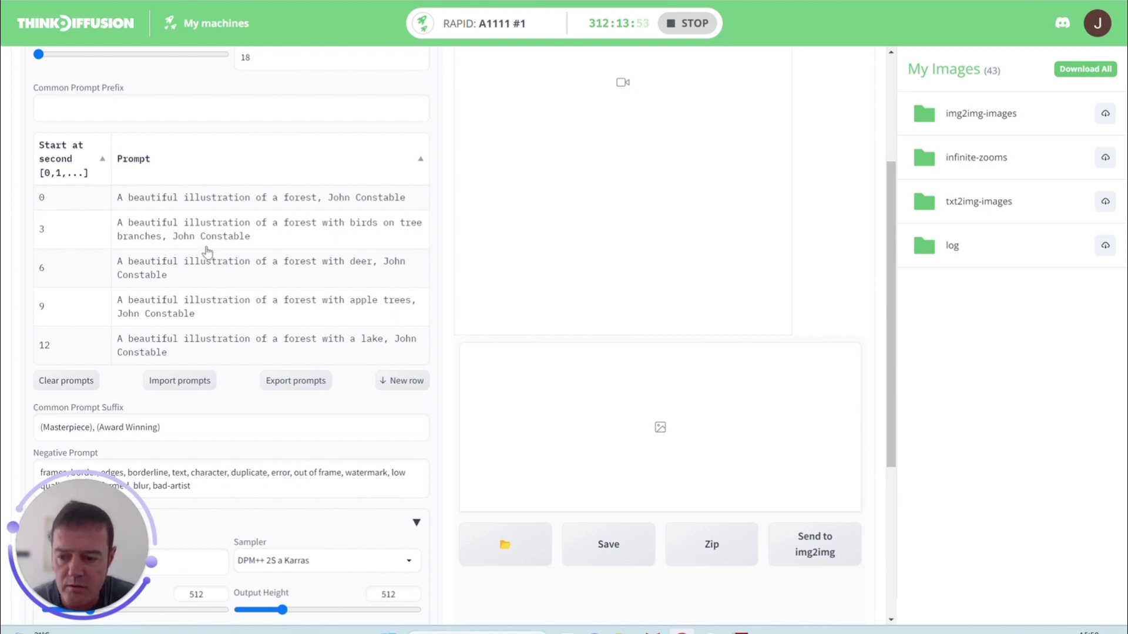
In the Video settings, change Zoom Speed from 1 to 1.5
scroll(207, 251, up, 3)
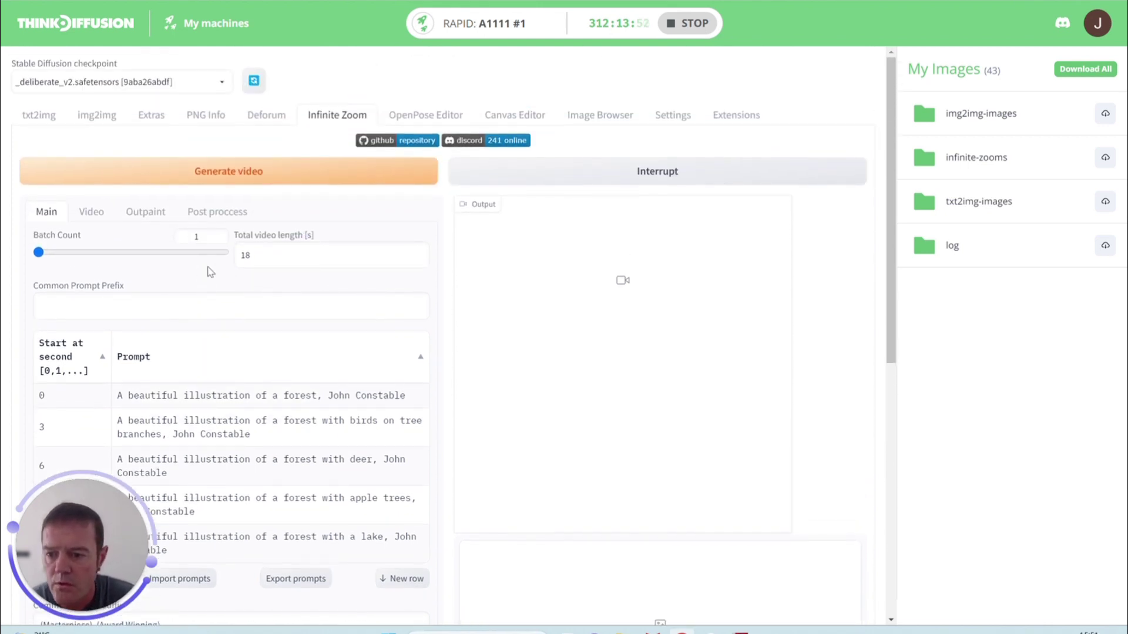
click(93, 215)
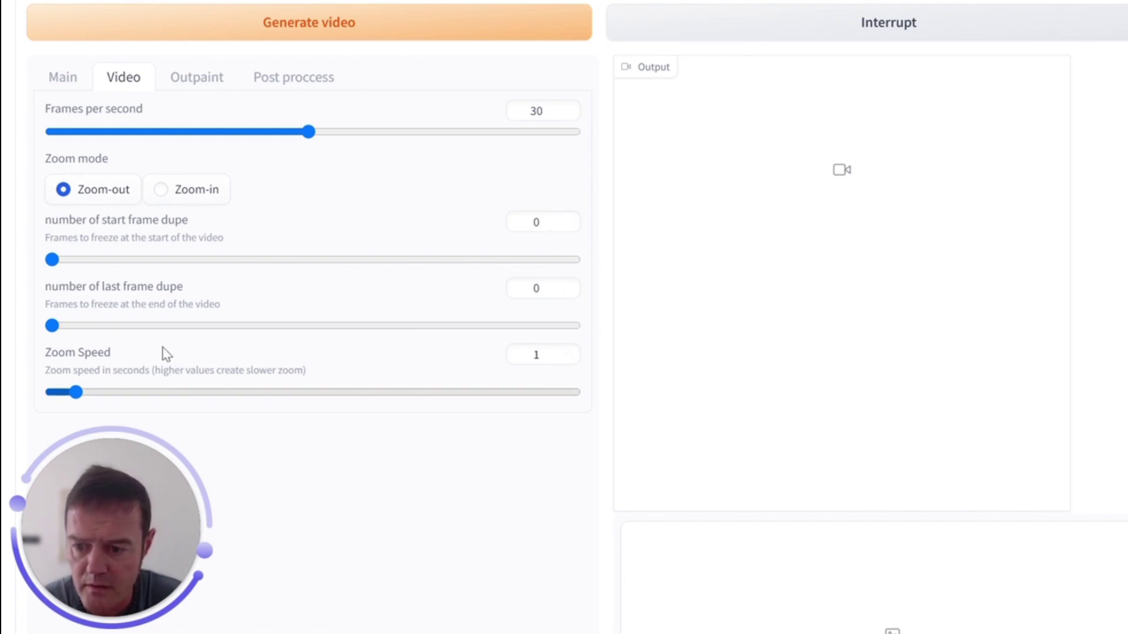
click(541, 355)
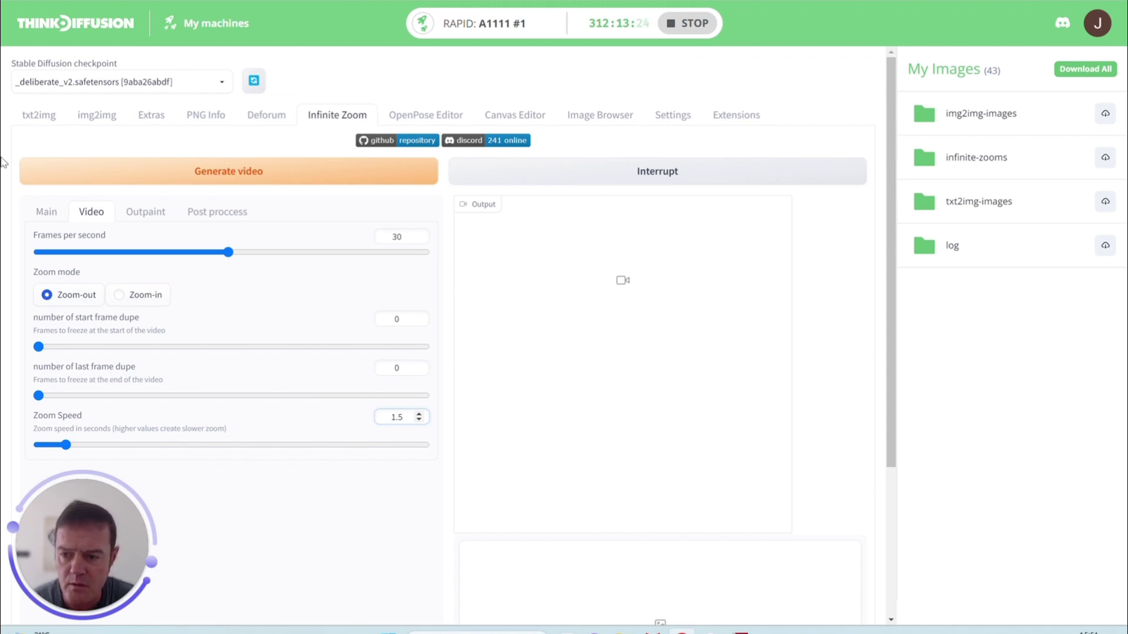
Return to the Main settings, leaving Total video length at 18 seconds
click(52, 212)
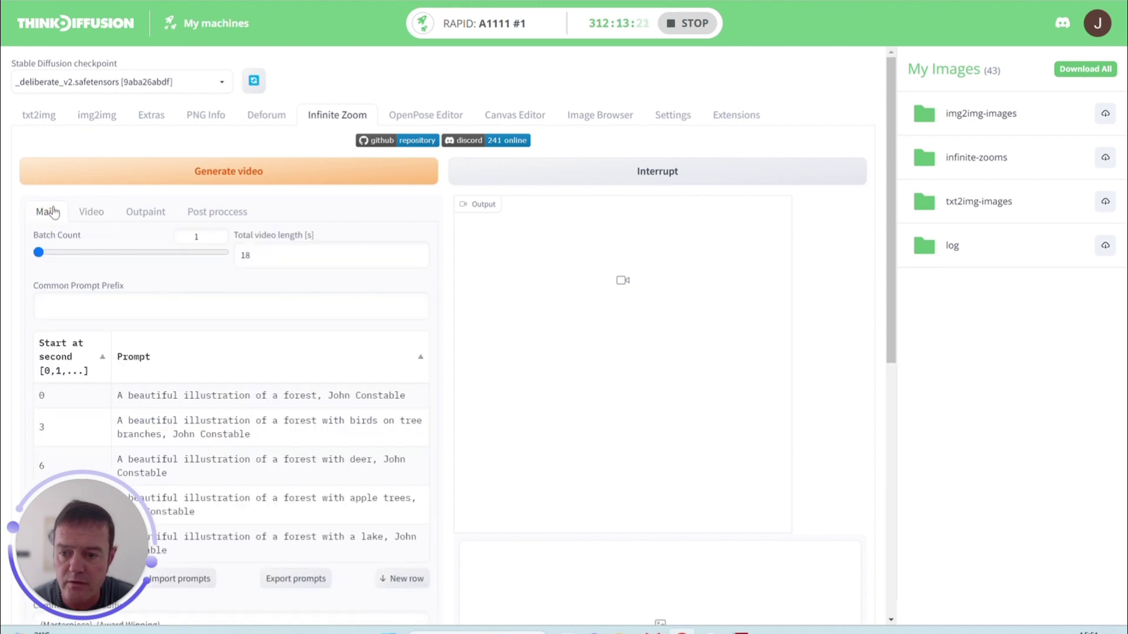
click(252, 255)
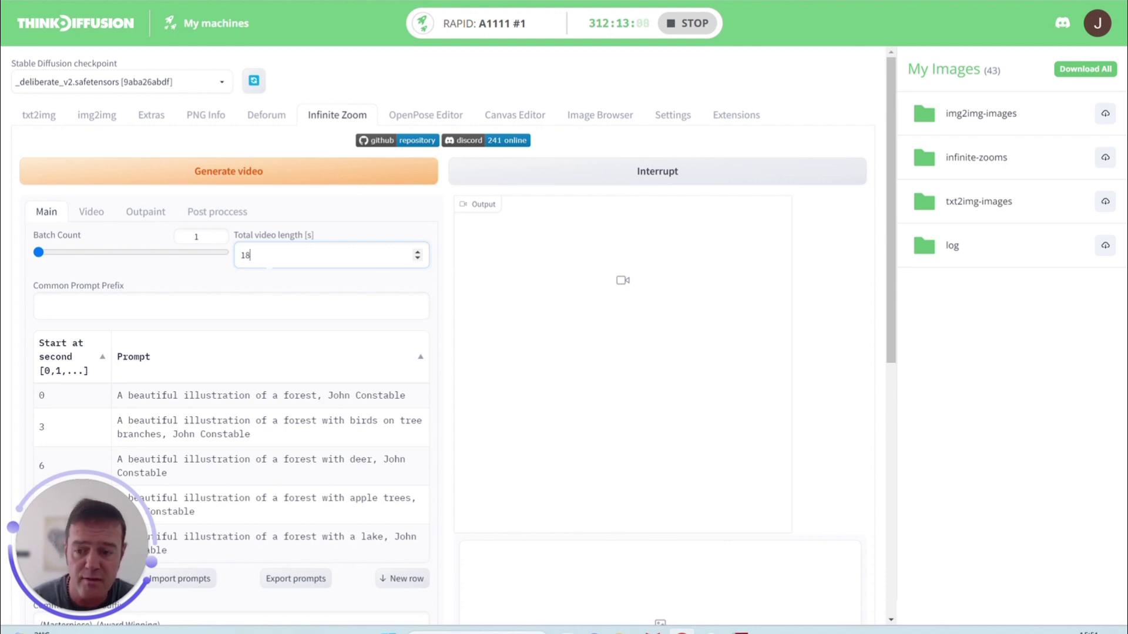
scroll(158, 225, down, 1)
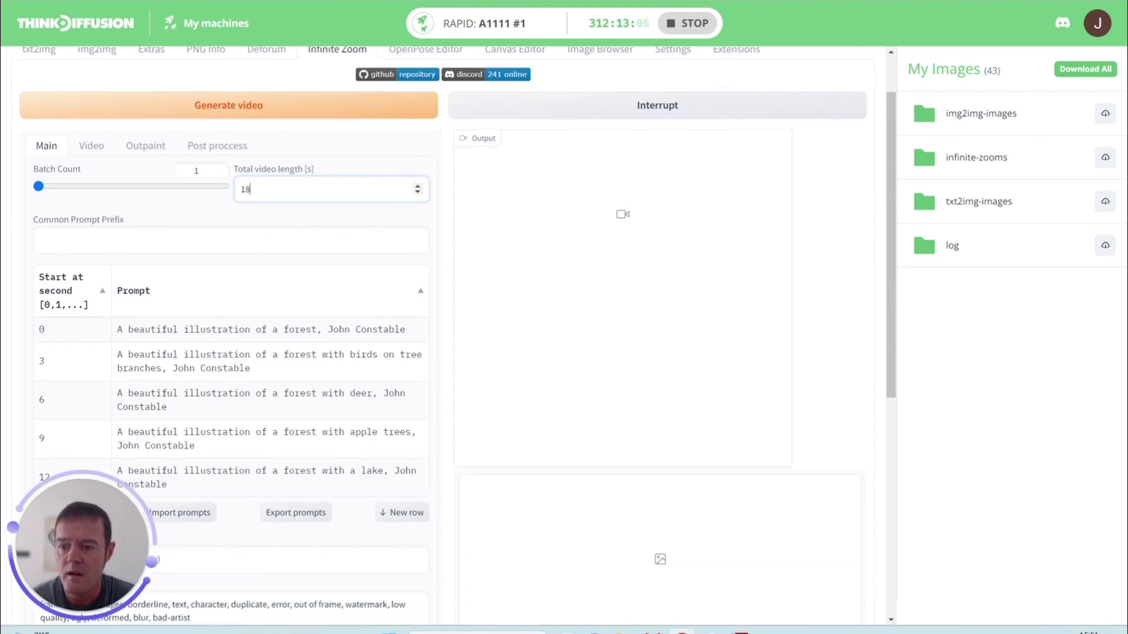
click(145, 152)
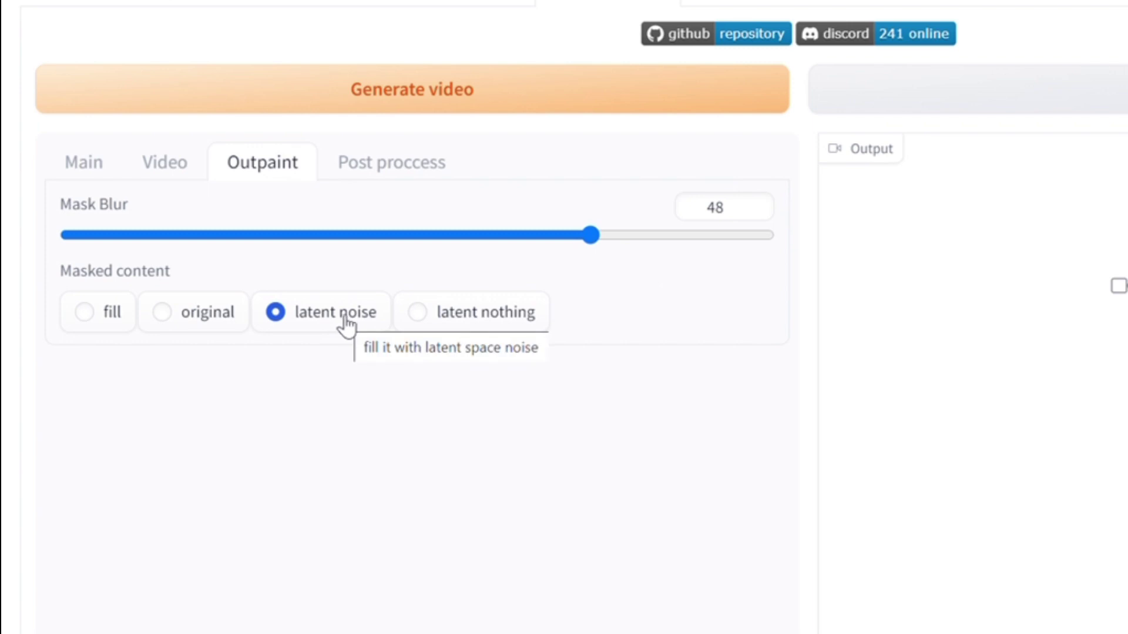
click(394, 165)
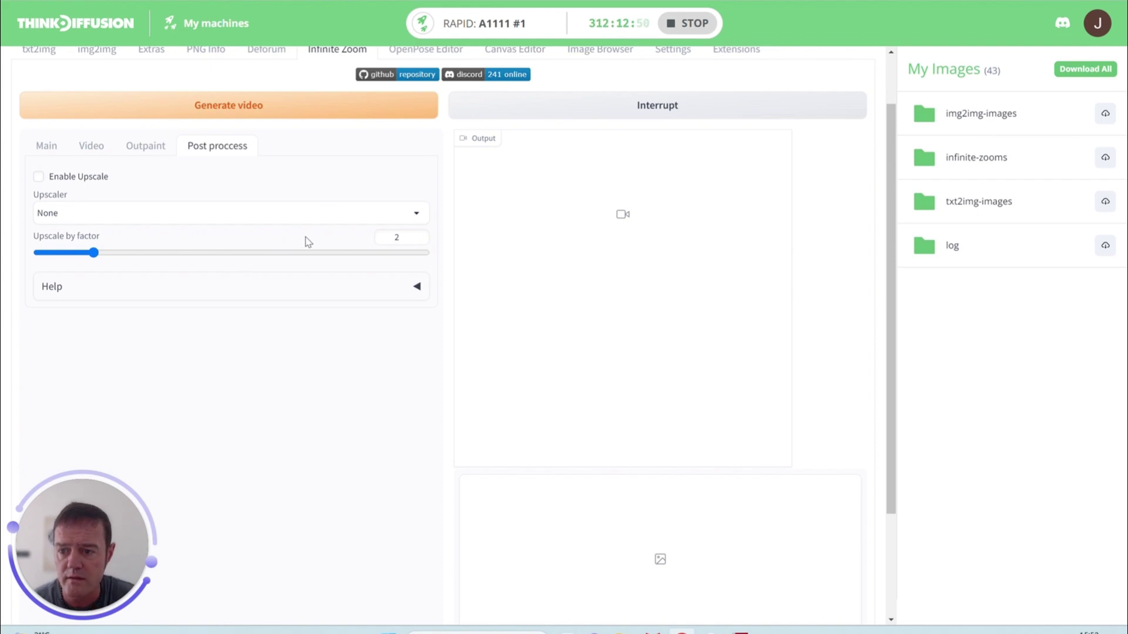
Change Output Width and Output Height from 512 to 768 each
click(47, 147)
scroll(304, 259, down, 7)
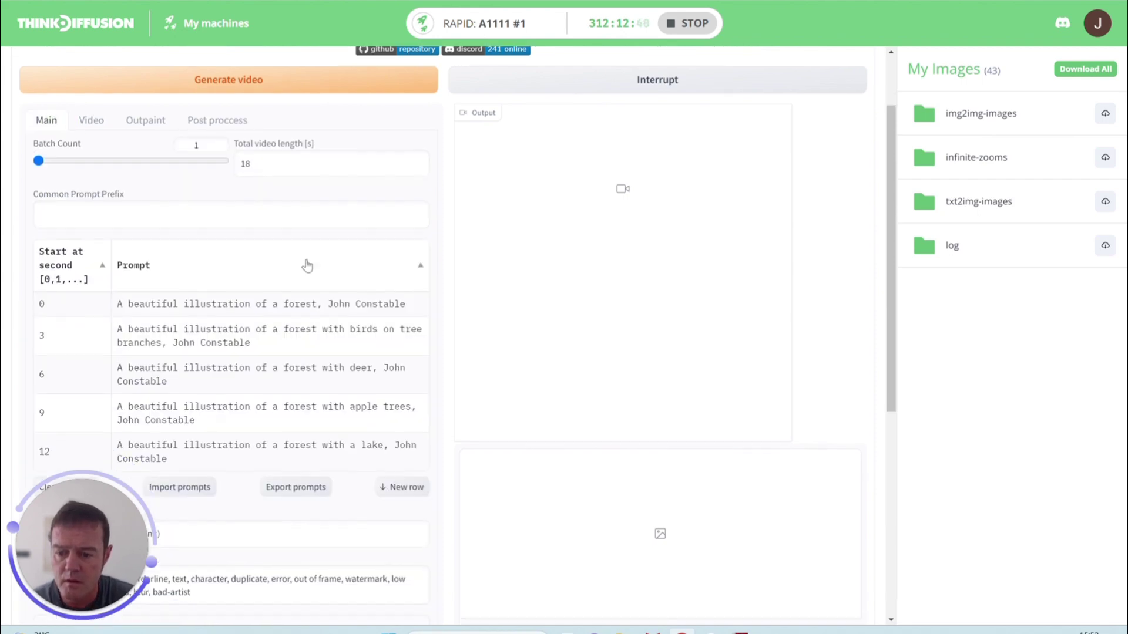
double_click(180, 315)
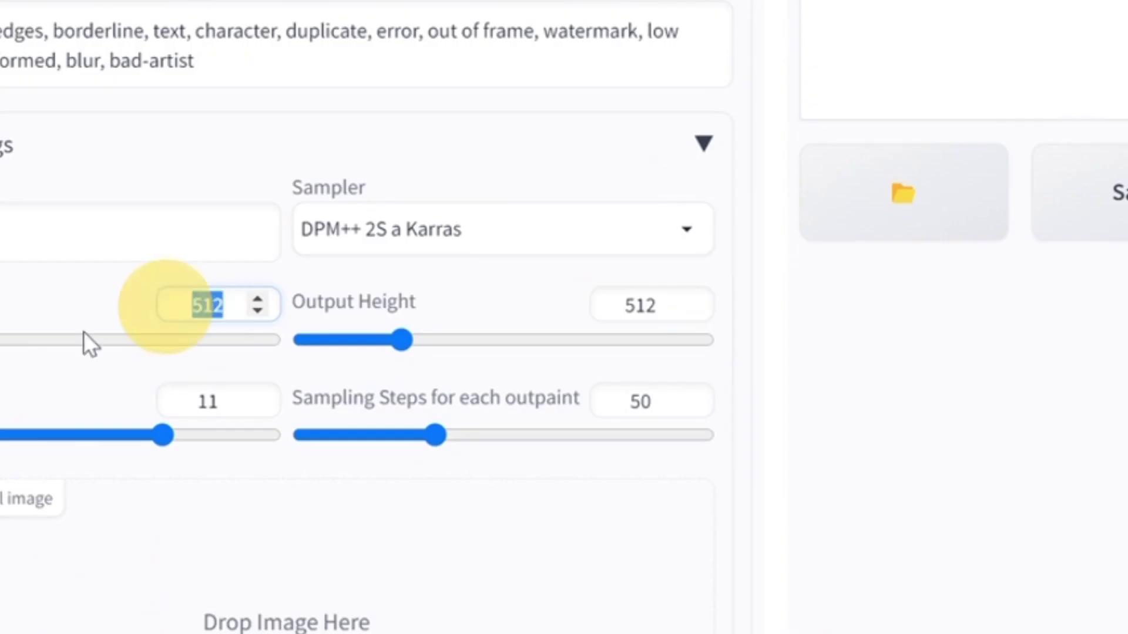
text(768)
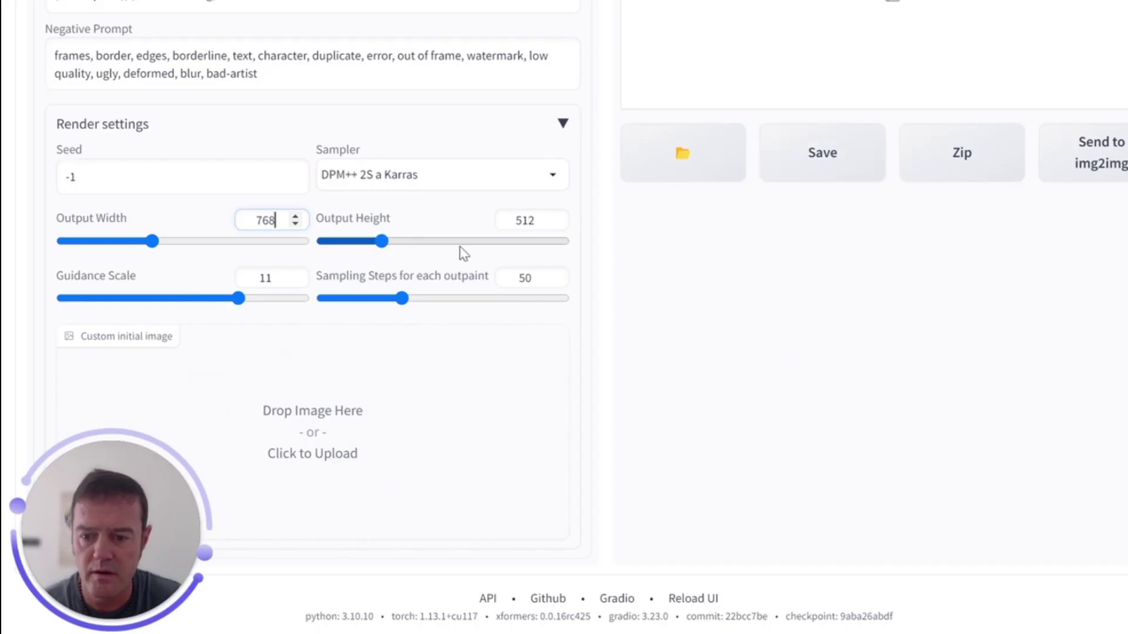
double_click(529, 220)
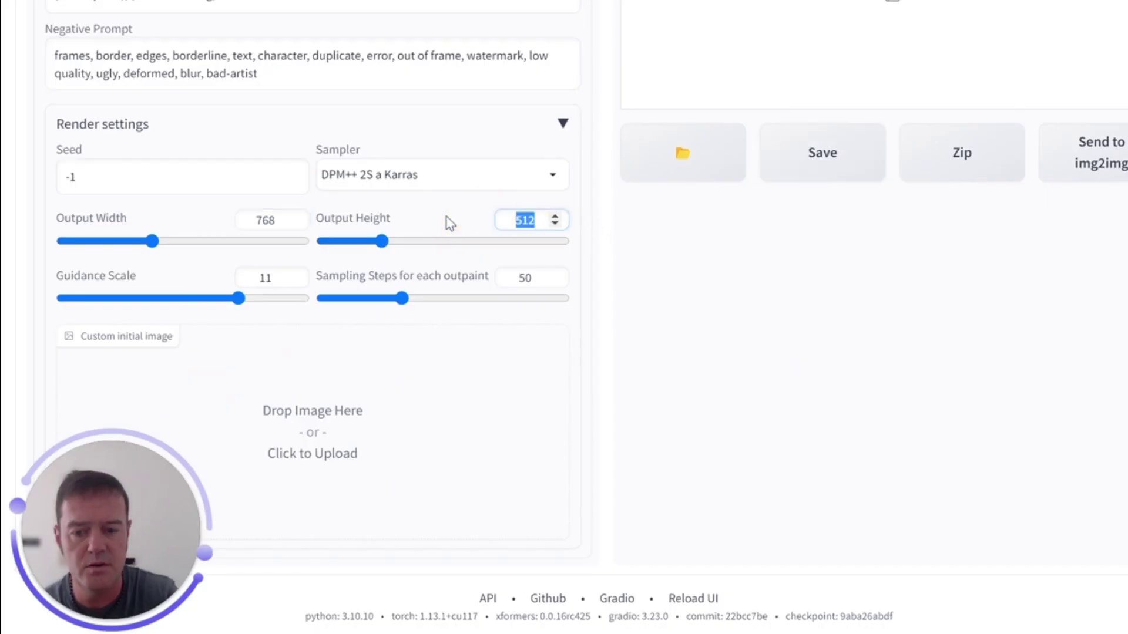
text(768)
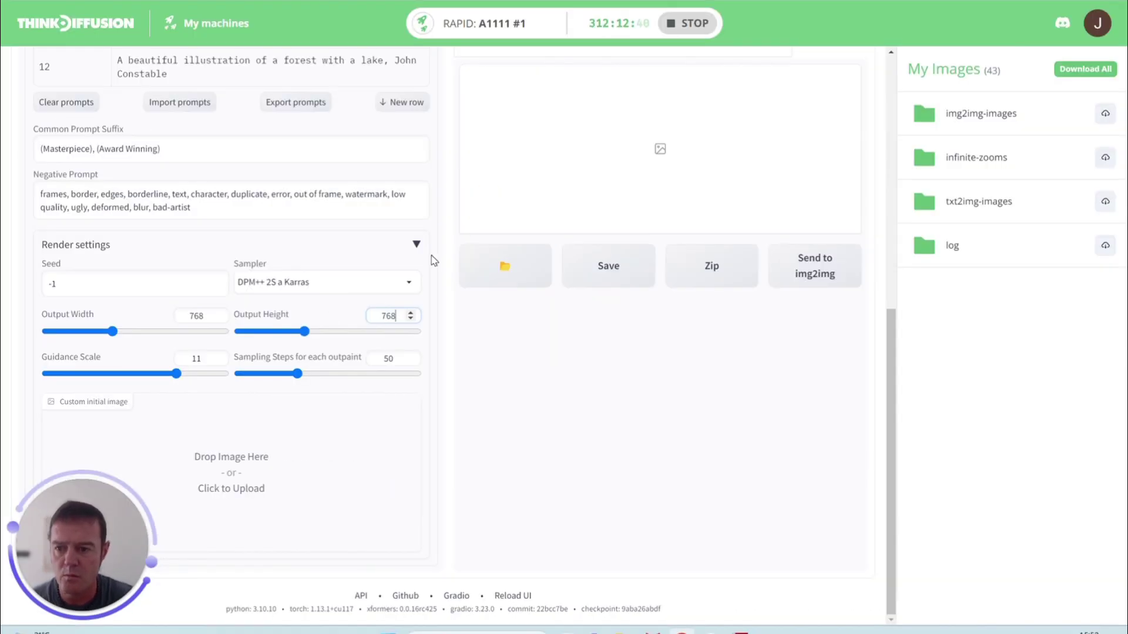
scroll(591, 143, up, 7)
Scroll back to the top of the Infinite Zoom page to reach Generate video
scroll(350, 164, up, 1)
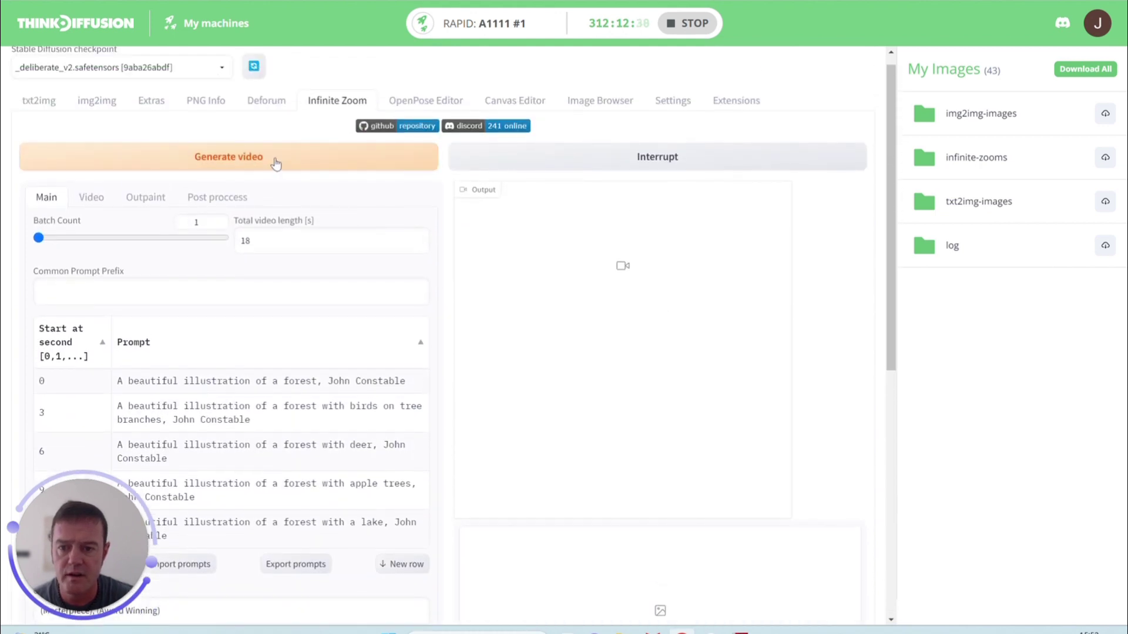